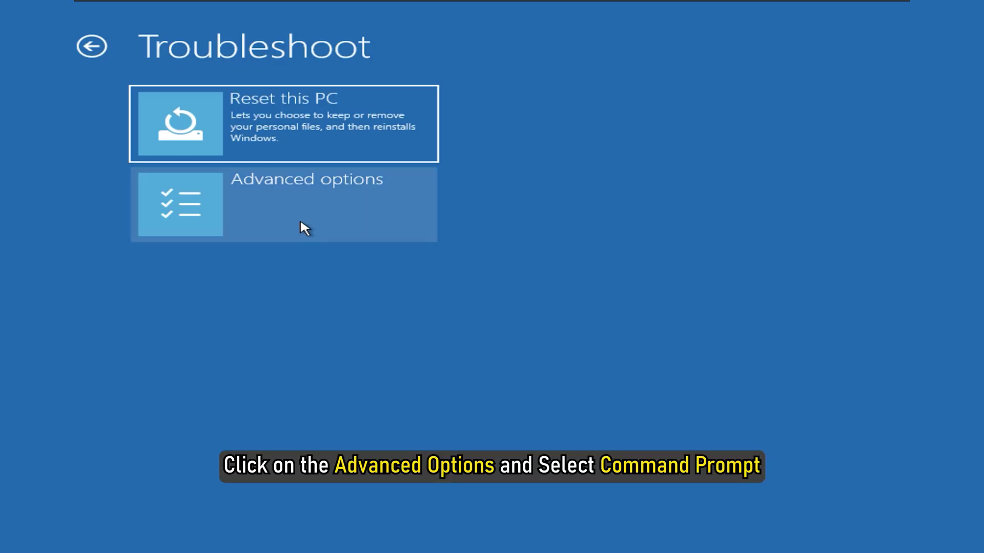
Open the recovery Command Prompt and rebuild the boot configuration with bootrec.exe /rebuildbcd
click(301, 220)
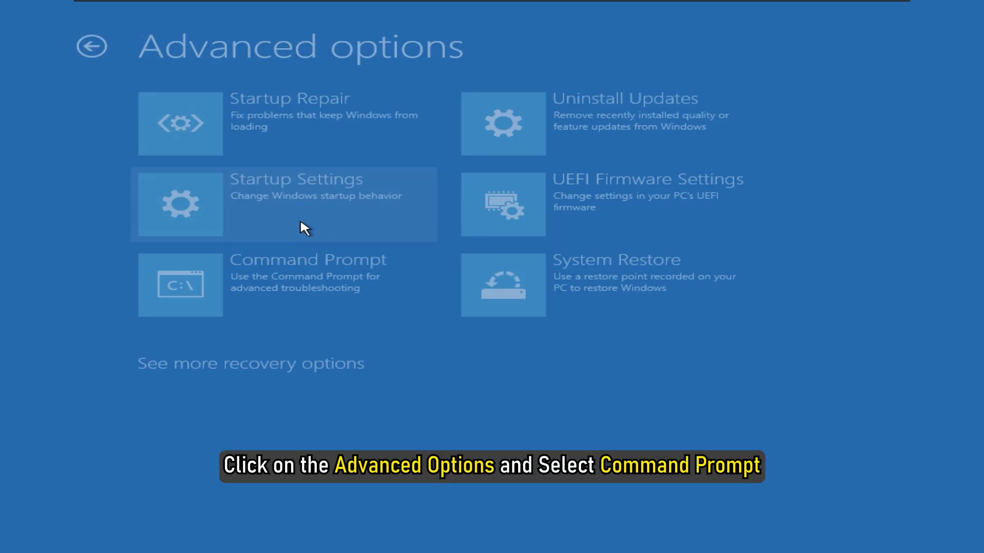
click(335, 302)
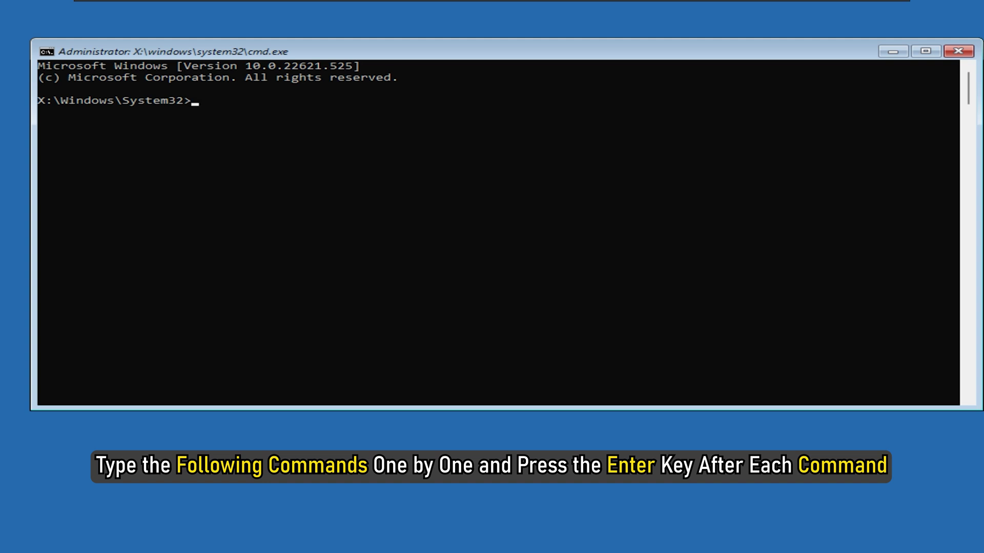
text(b)
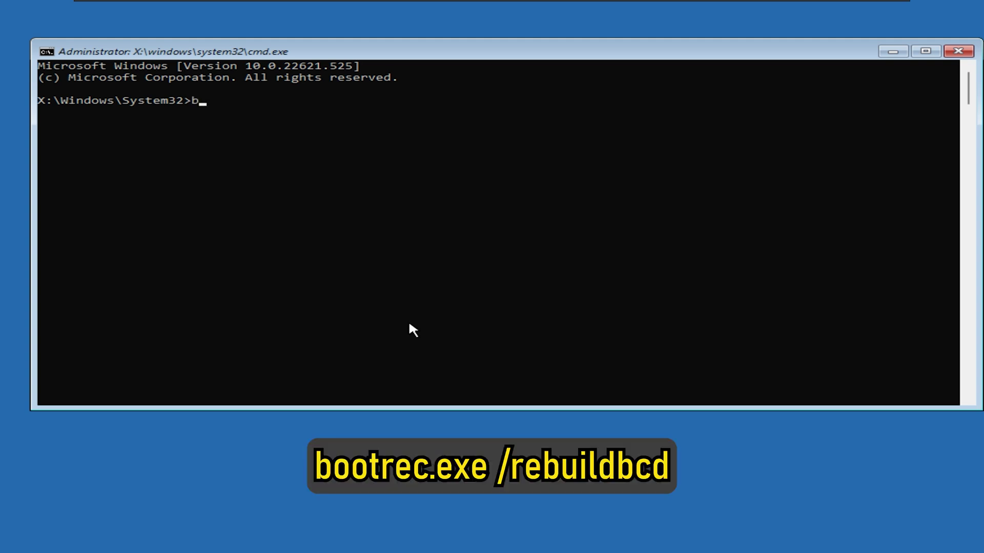
text(ootrec.exe /)
text(rebuildbcd)
key(Return)
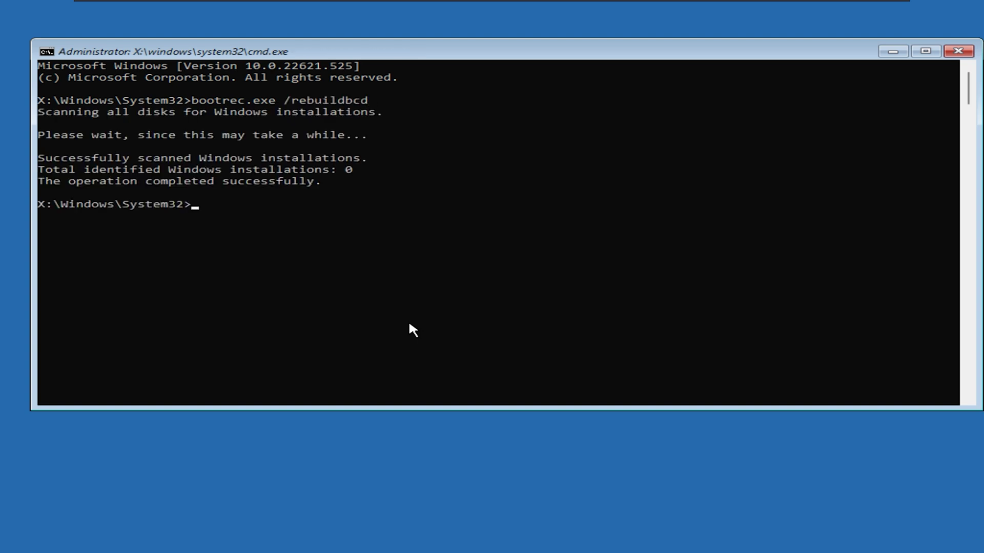
Repair the master boot record and boot sector with bootrec.exe /fixmbr and /fixboot
text(bootrec.)
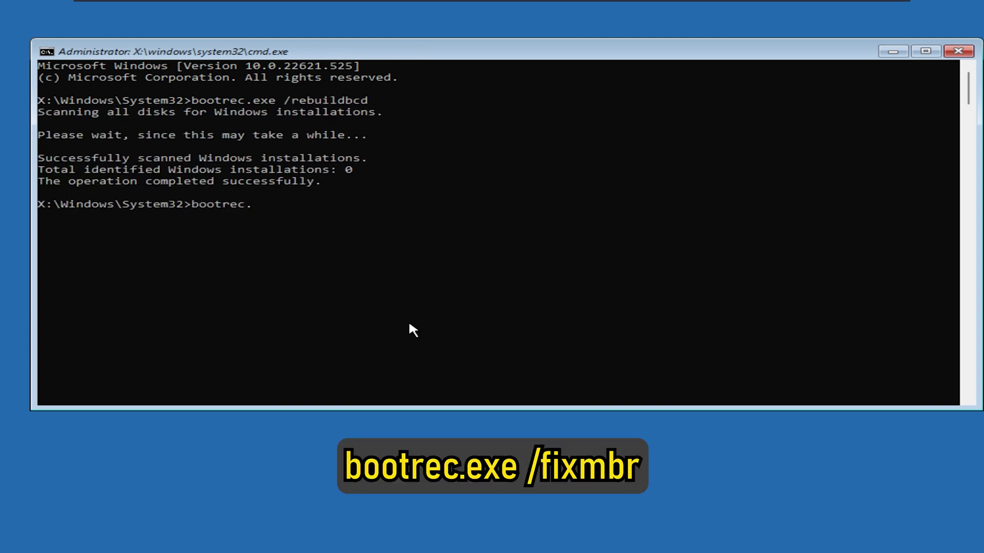
text(exe /f)
text(ixmbr)
key(Return)
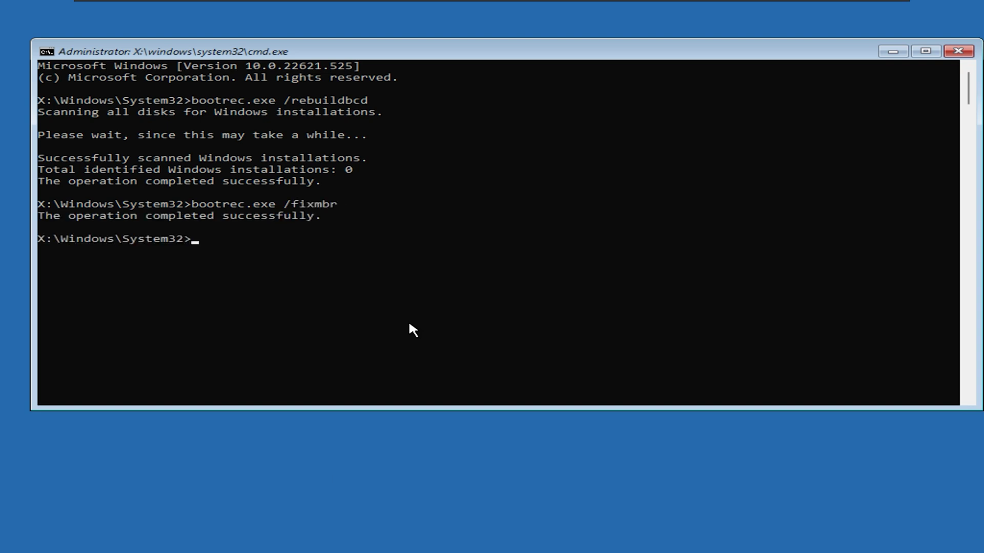
text(bootrec.ex)
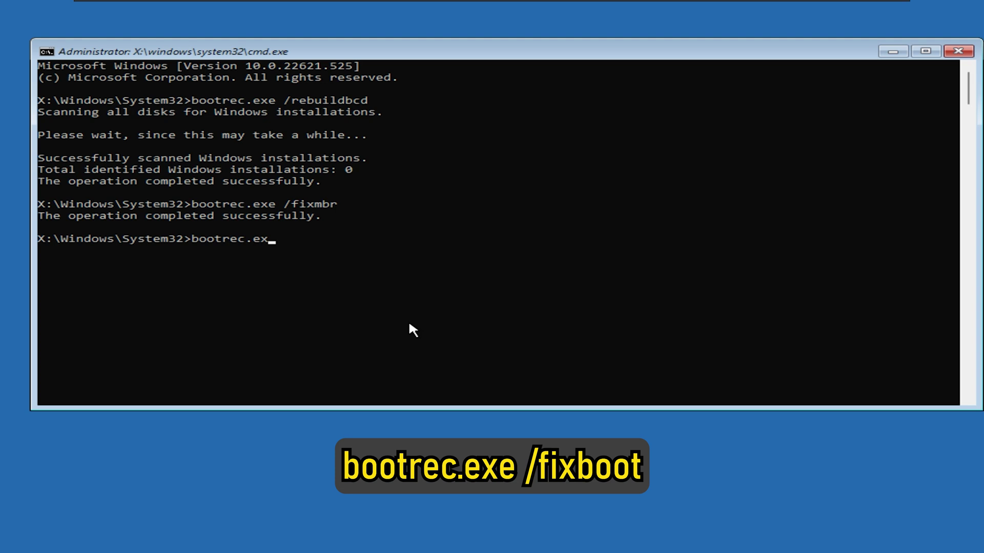
text(e /fixboot)
key(Return)
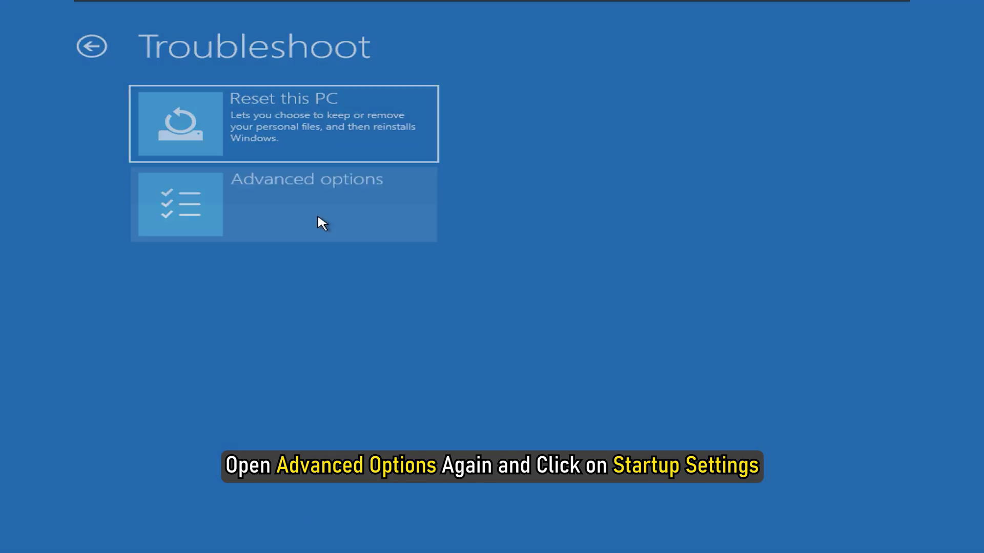
Restart from Advanced options > Startup Settings to boot Windows into Safe Mode
click(318, 217)
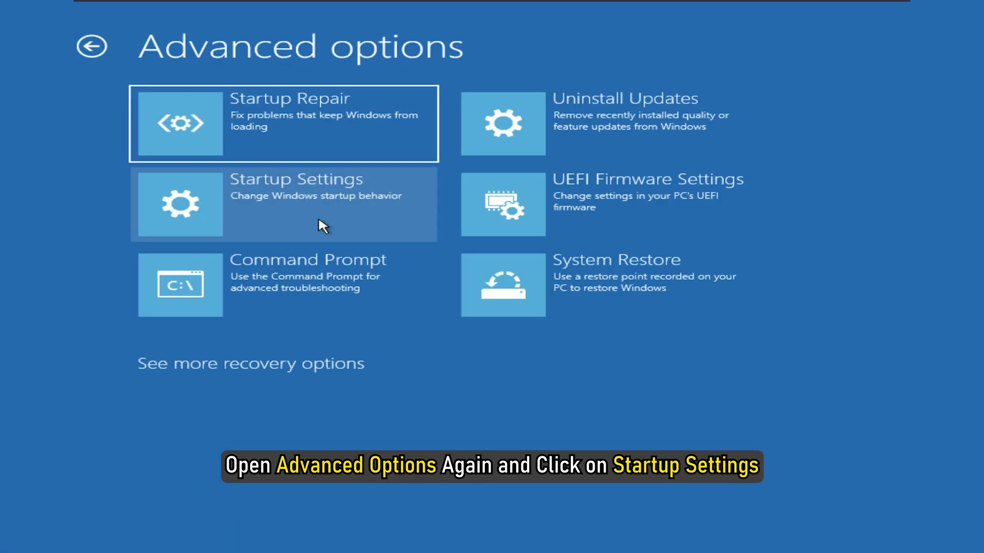
click(235, 217)
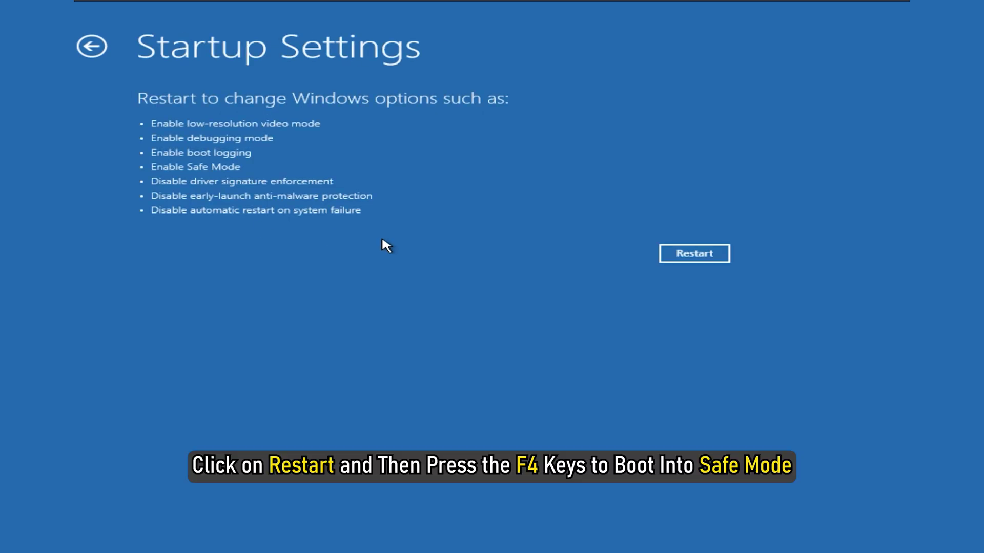
click(688, 255)
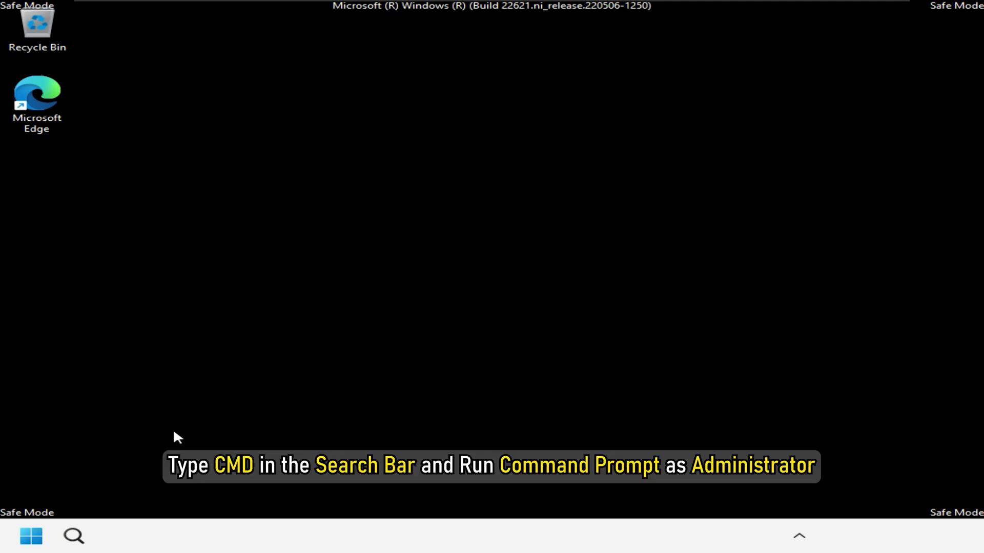
Launch Command Prompt as administrator from Windows search for 'cmd'
click(76, 535)
text(cmd)
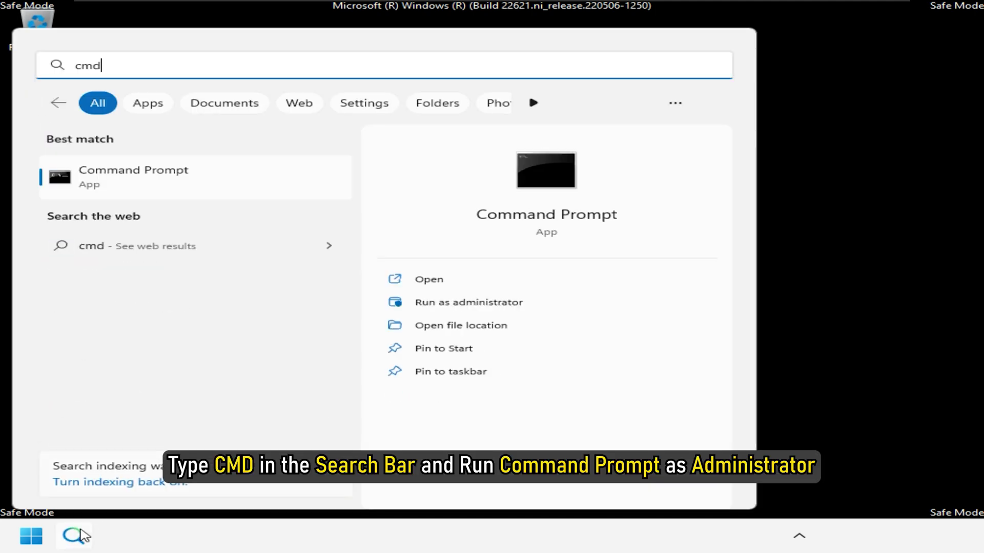
click(520, 303)
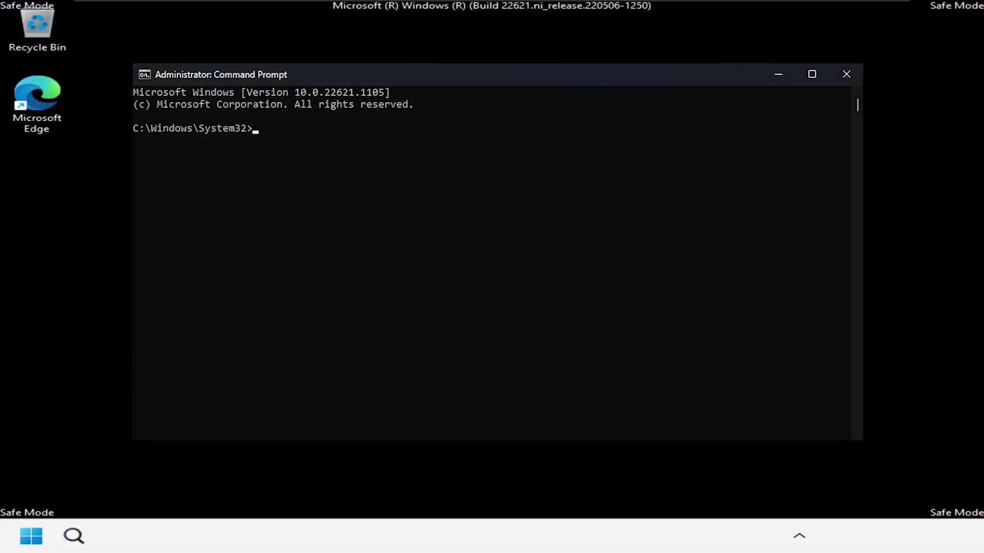
Run sfc /scannow, then Dism /Online /Cleanup-Image /RestoreHealth
text(sfc /)
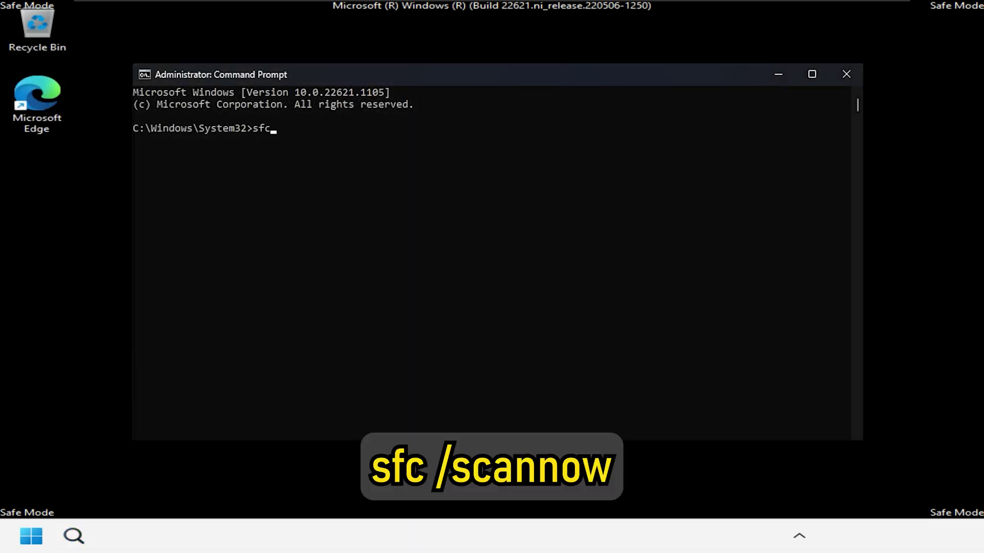
text(scannow)
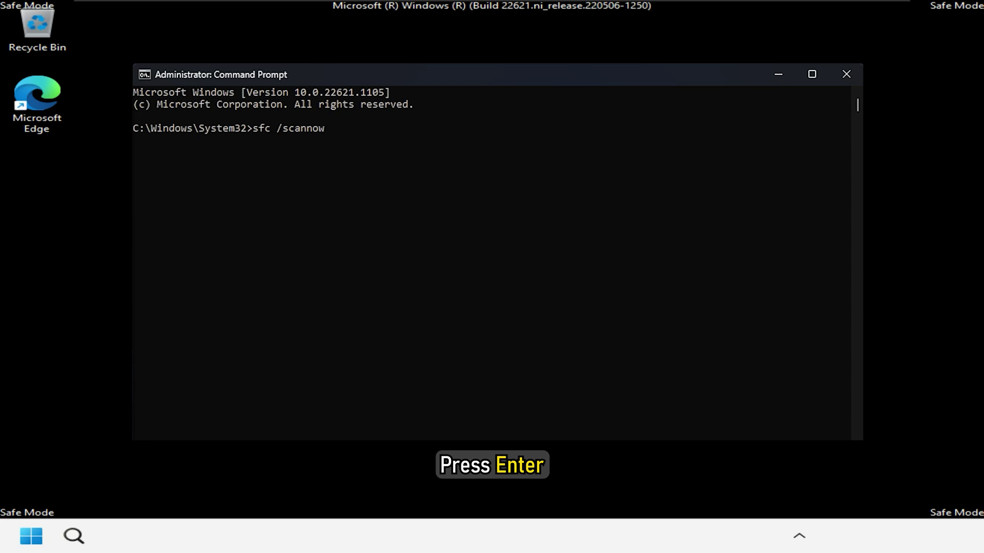
key(Return)
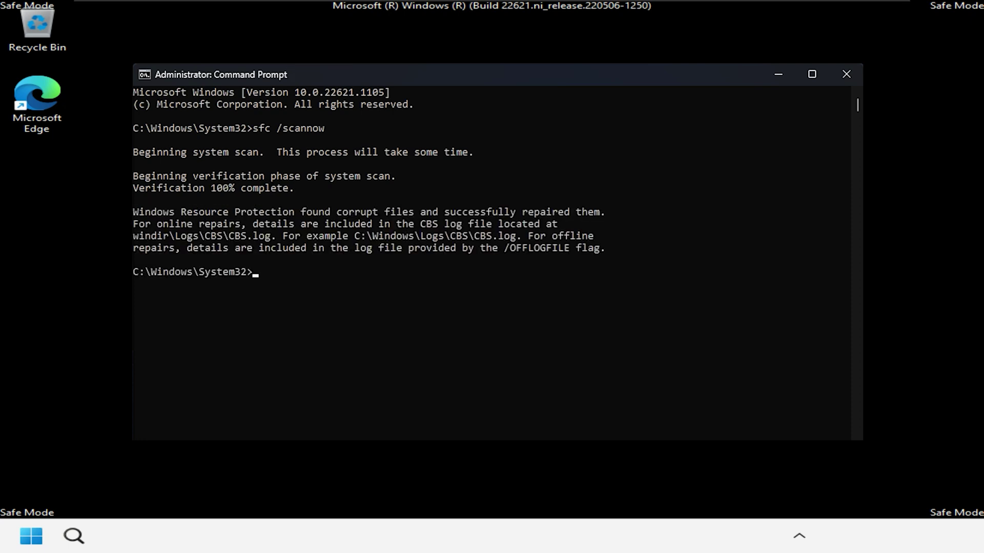
text(Dism /Online /Cleanup-Image /RestoreHealth)
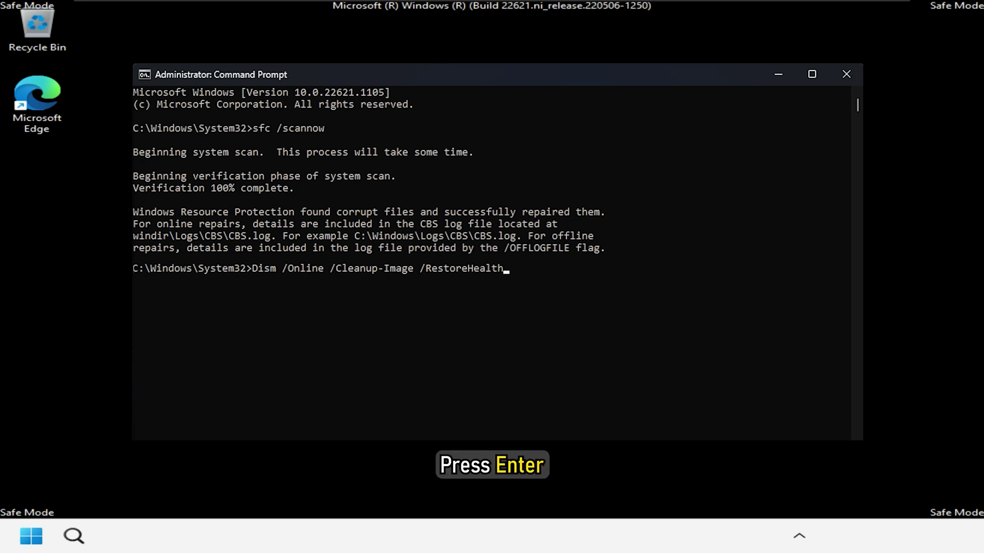
key(Return)
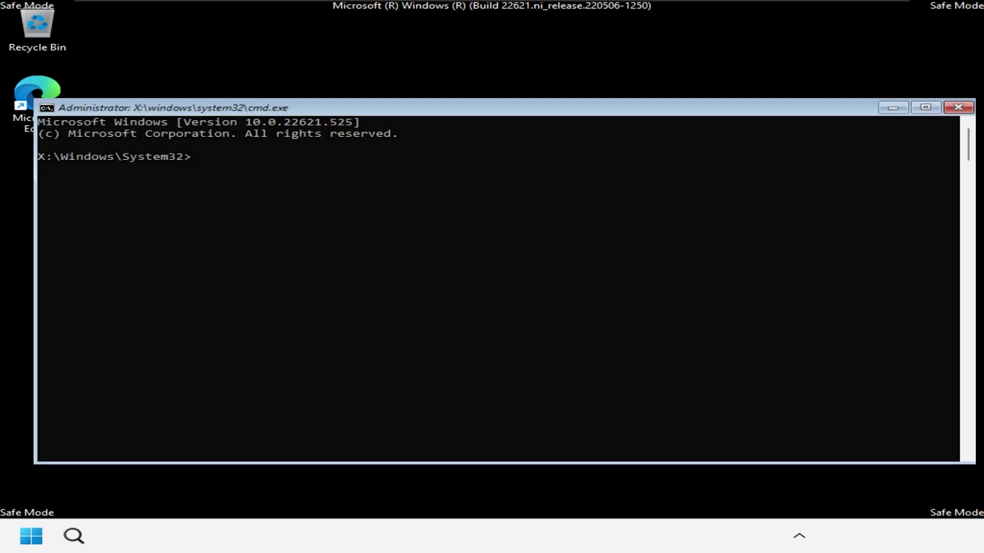
Run chkdsk c: /f /r /x and follow the scan stages
text(chkdsk )
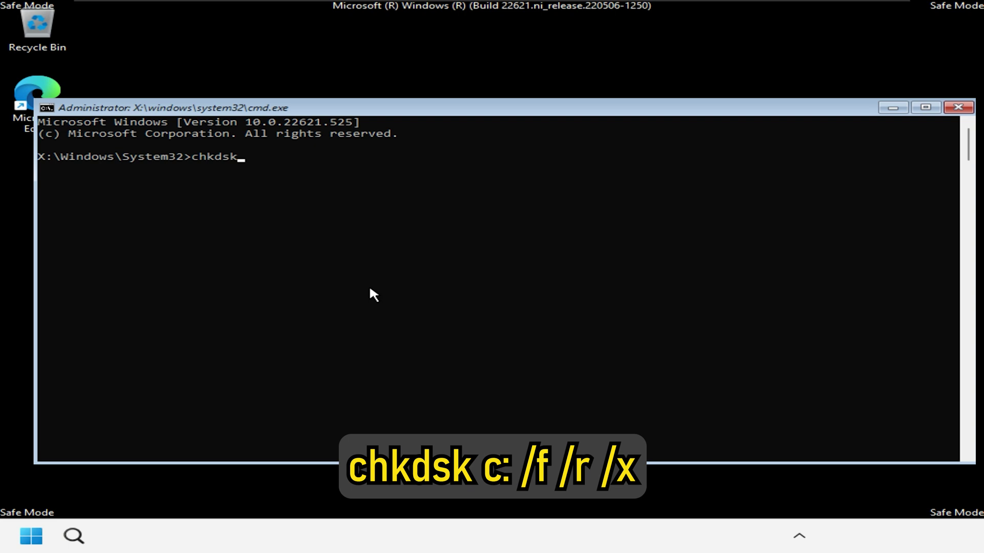
text(c:)
text( /f /r)
text( /x)
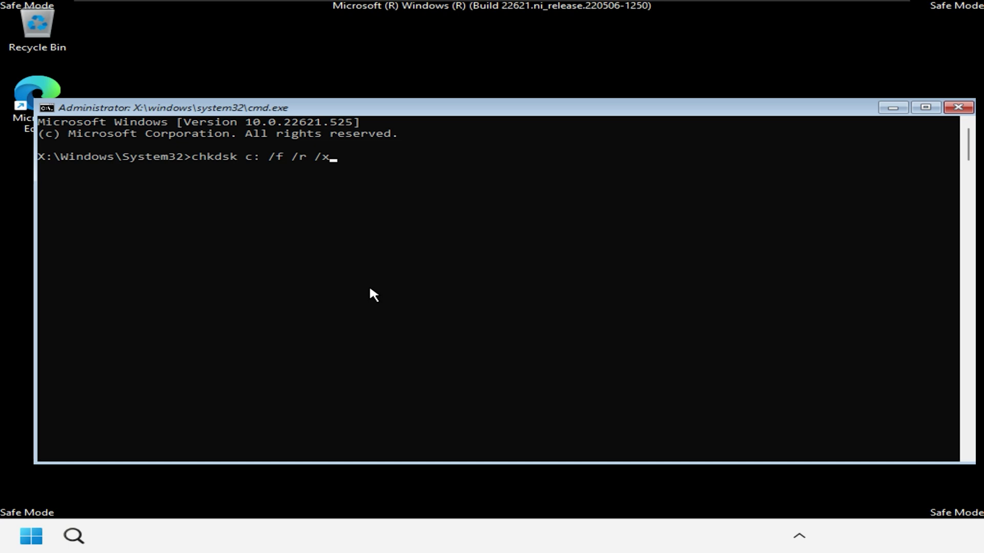
key(Return)
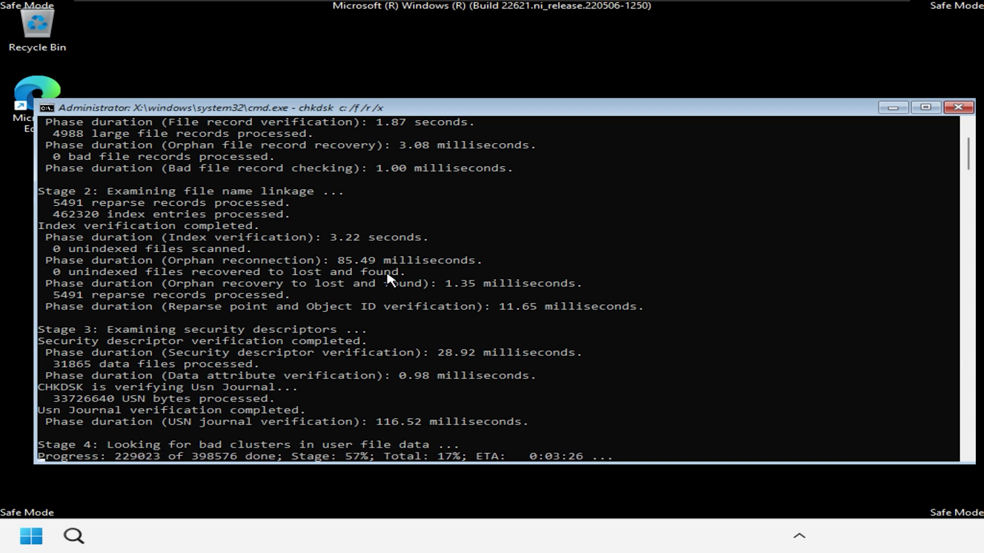
scroll(395, 280, down, 6)
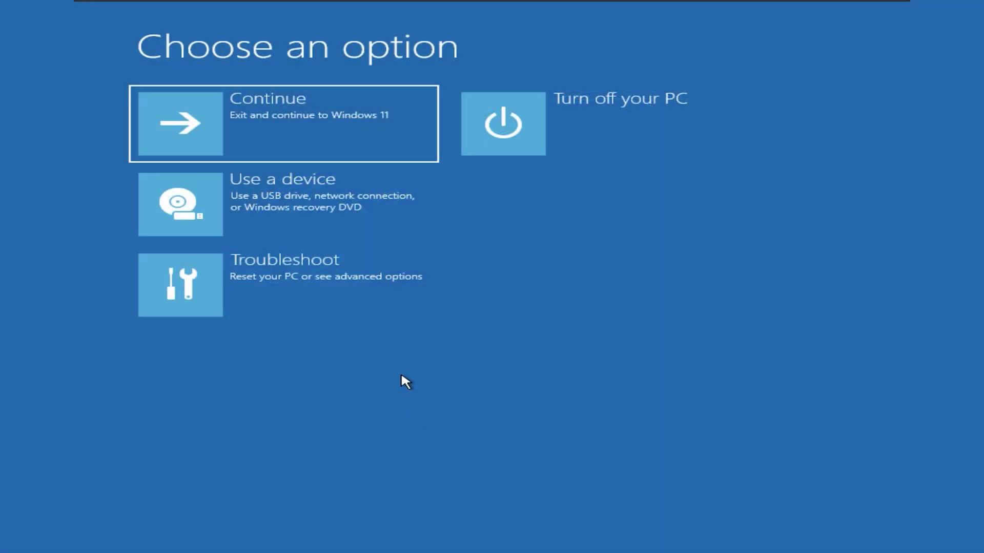
From the recovery Command Prompt, run bcdedit /set recoveryenabled no to disable Automatic Startup Repair
click(372, 295)
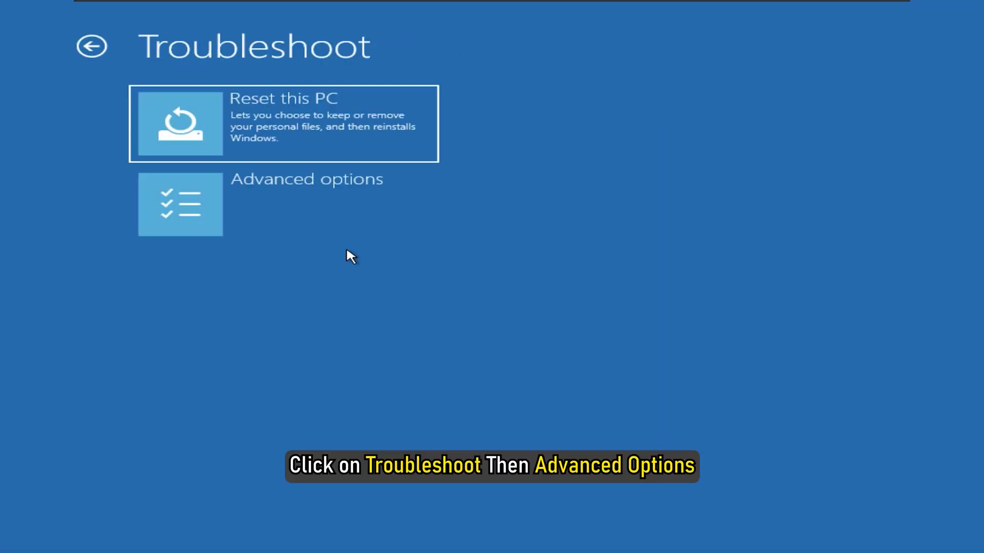
click(333, 221)
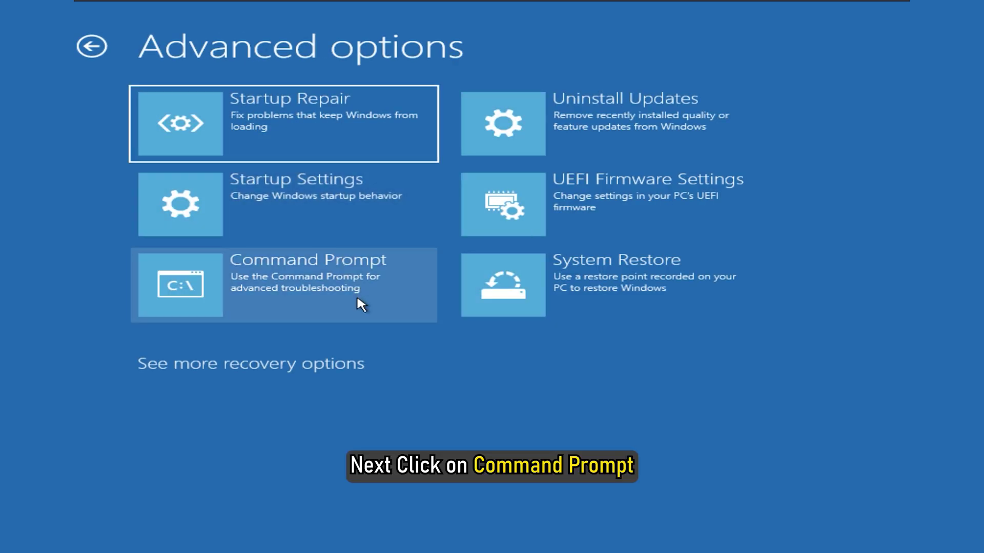
click(357, 299)
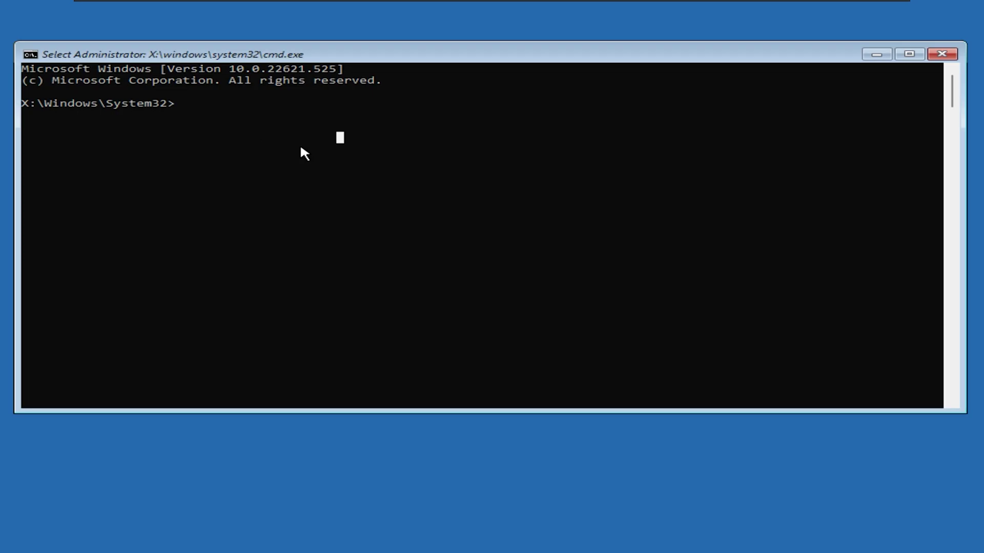
text(bcdedit /set)
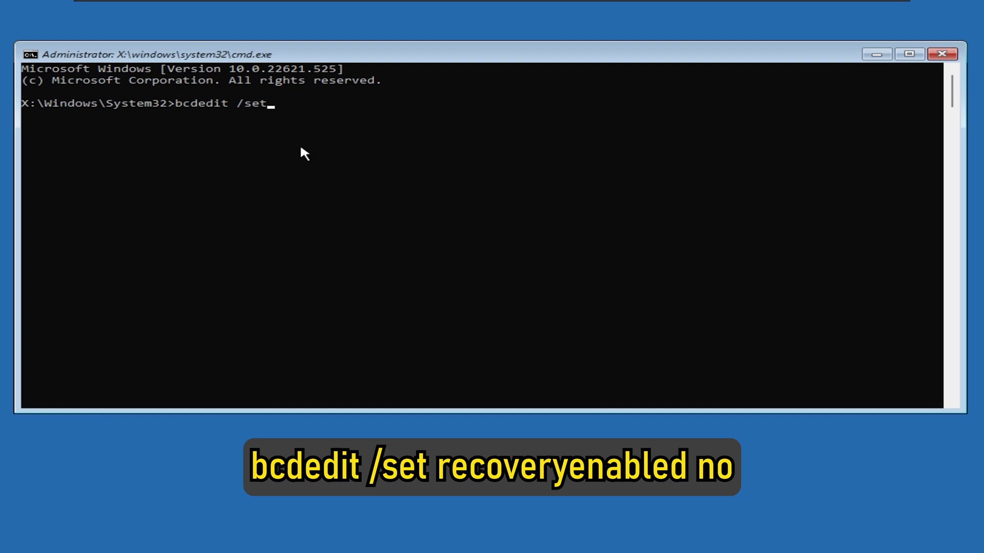
text( recoveryenabled no)
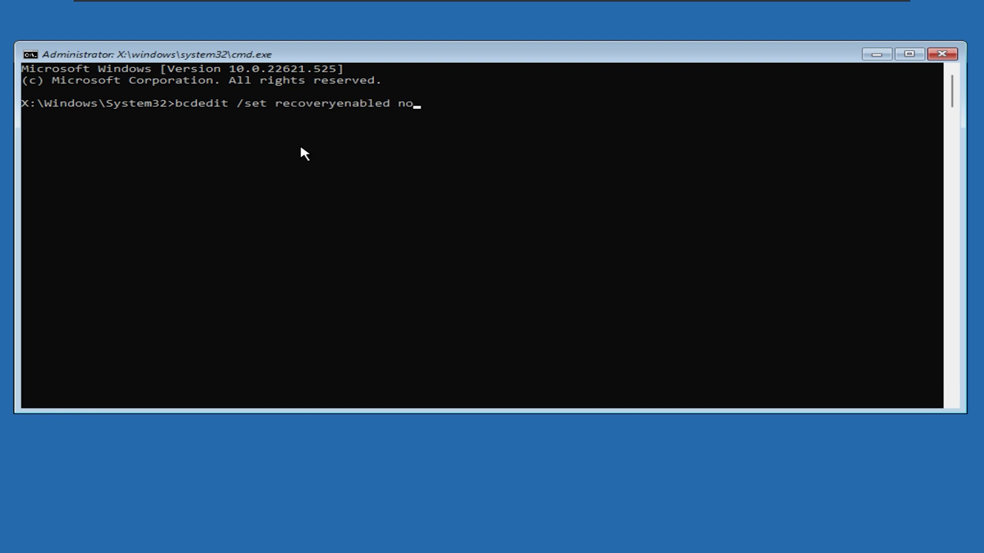
key(Return)
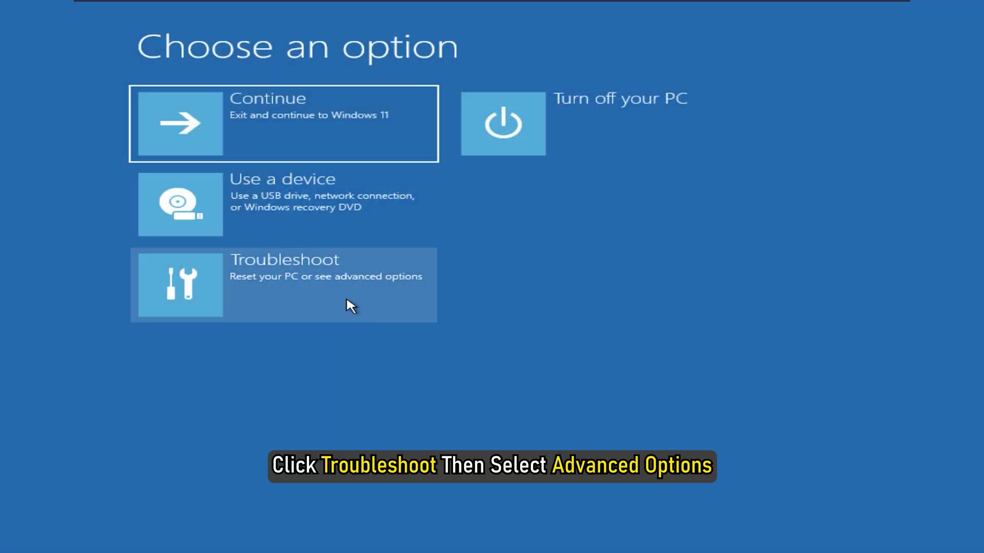
Restart via Troubleshoot > Advanced options > Startup Settings to choose a startup option
click(346, 296)
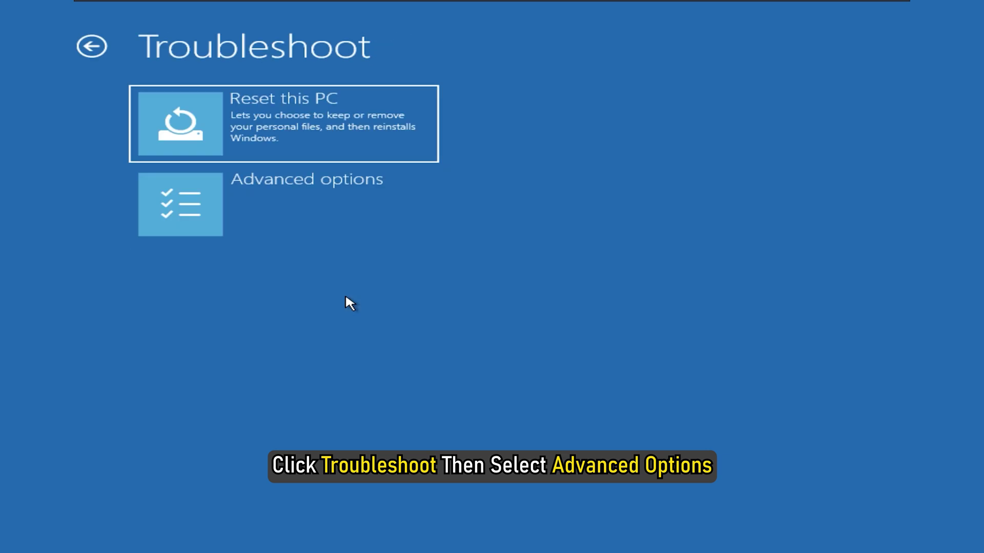
click(317, 215)
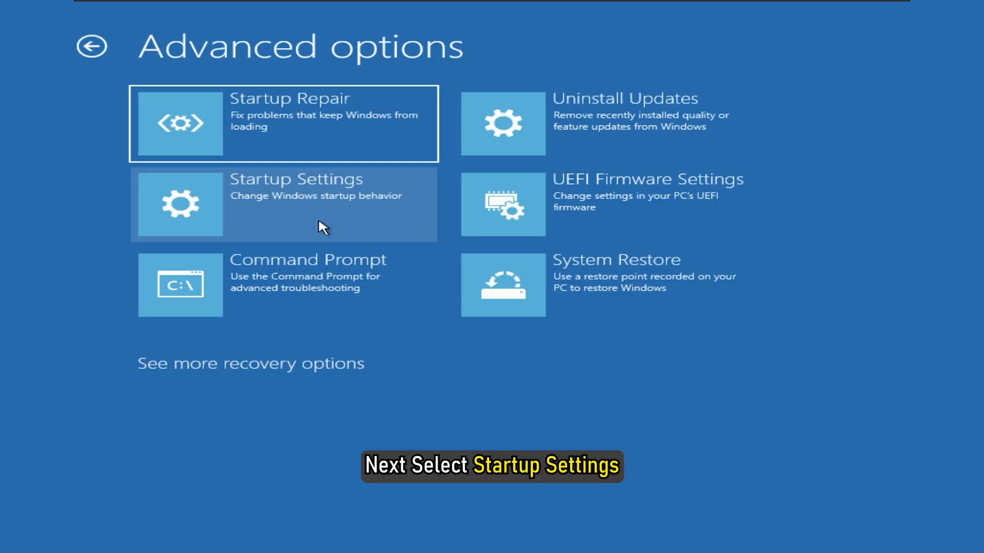
click(239, 225)
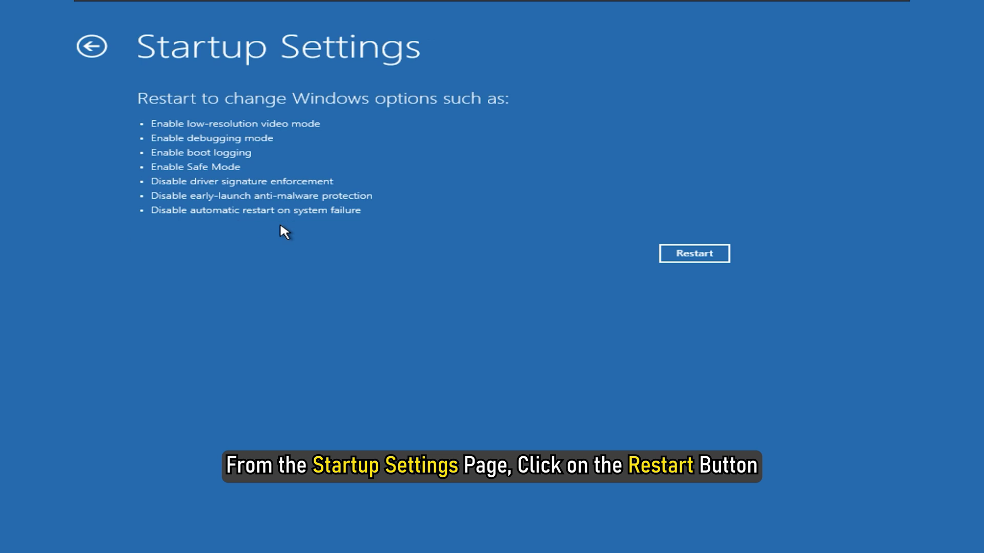
click(689, 254)
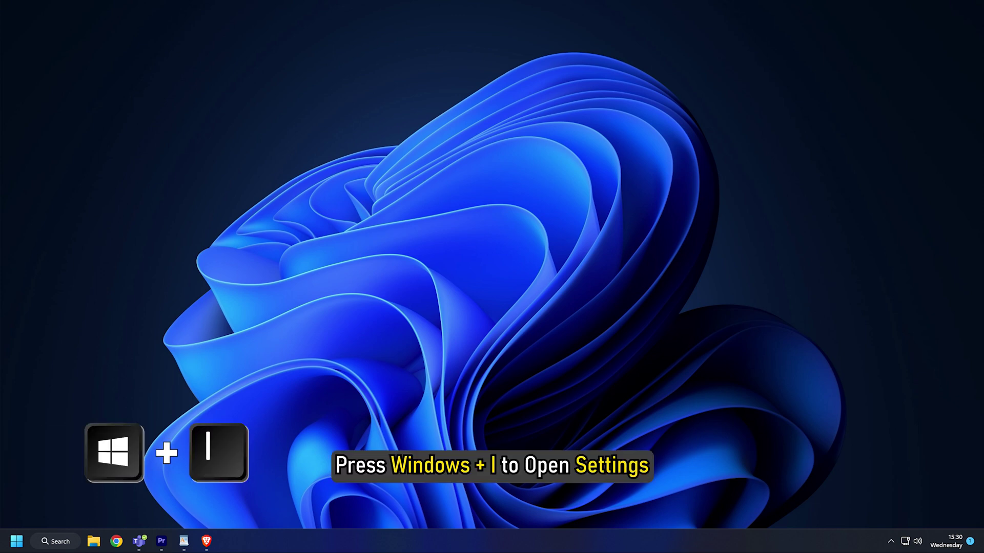
Open Settings' Recovery page and start Reset this PC
key(super+i)
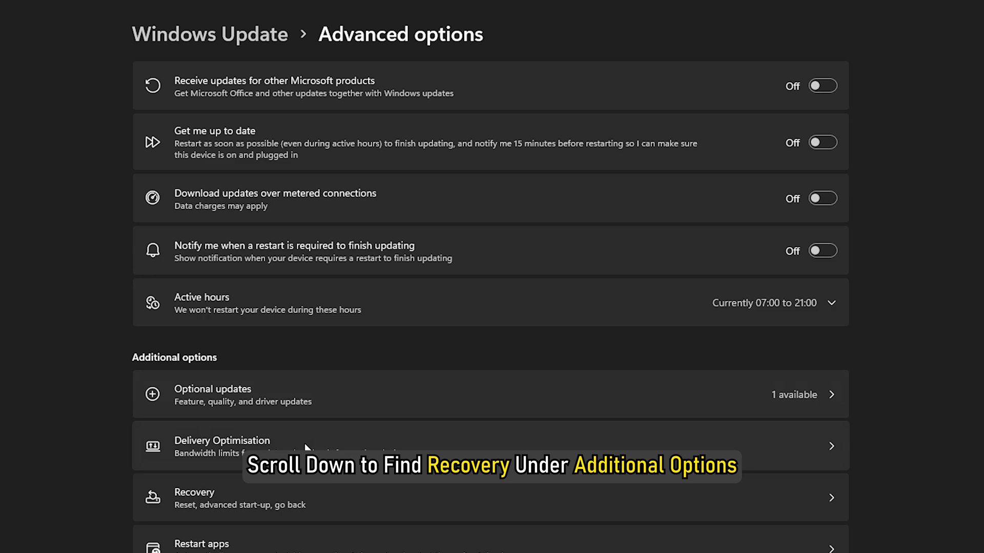
scroll(302, 318, down, 3)
click(316, 352)
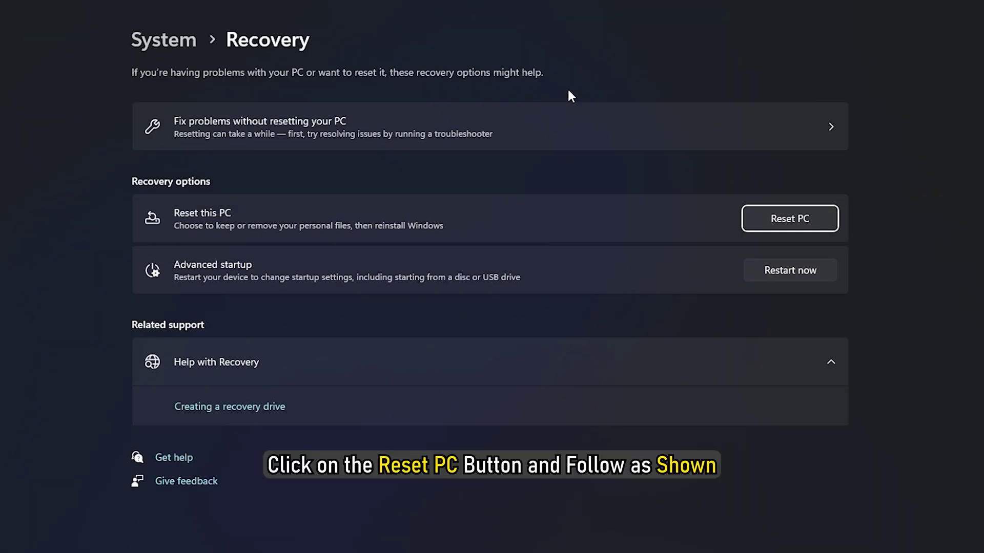
click(807, 230)
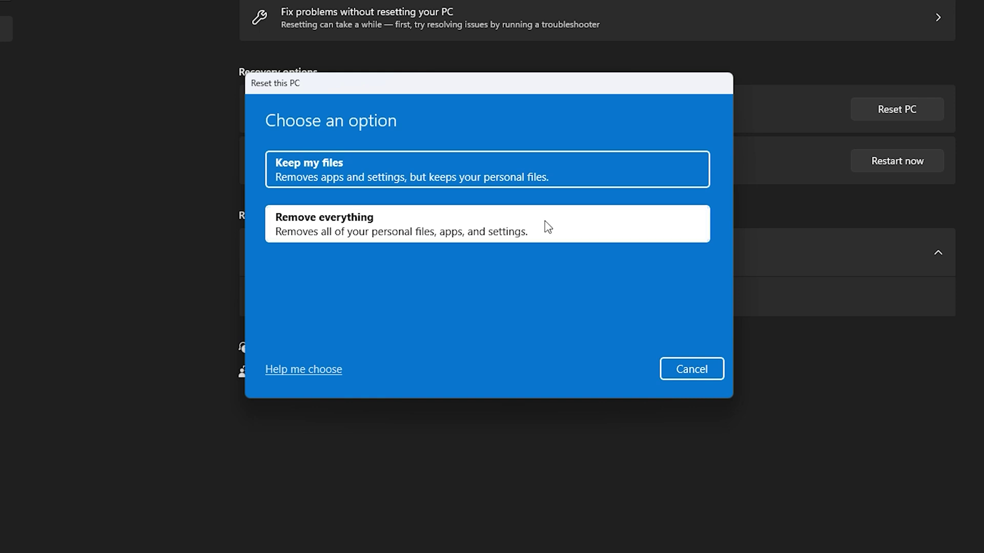
Reset the PC with Remove everything and Cloud download, confirming the reset
click(545, 221)
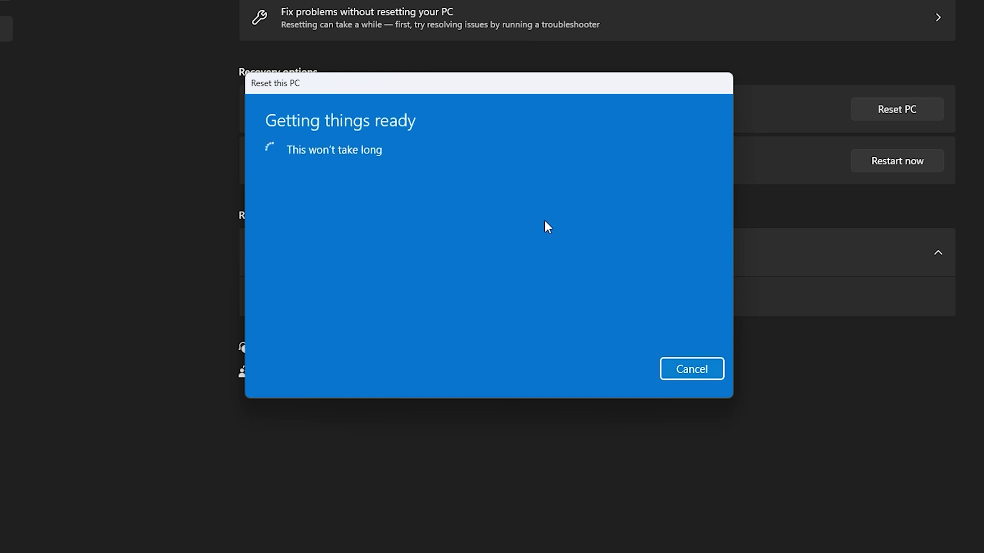
click(435, 164)
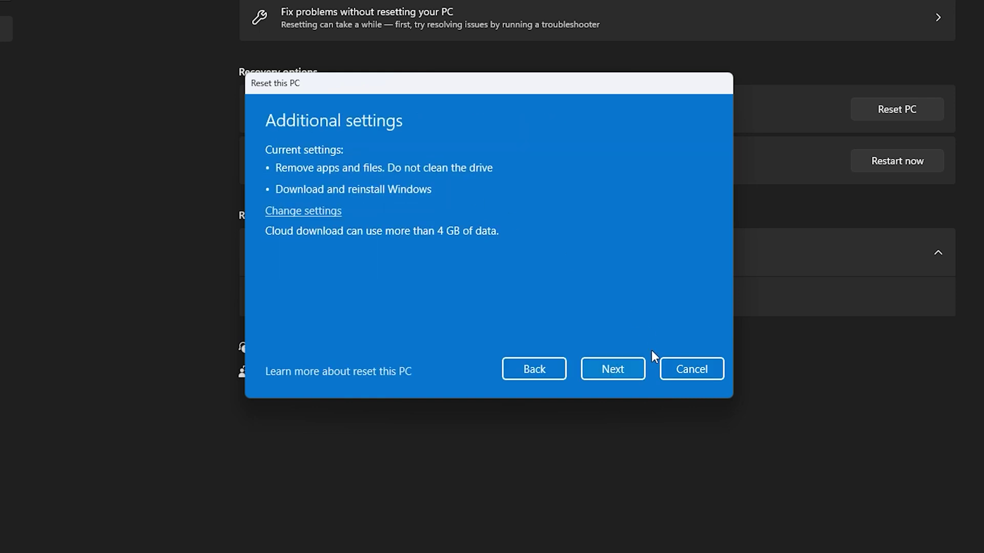
click(615, 369)
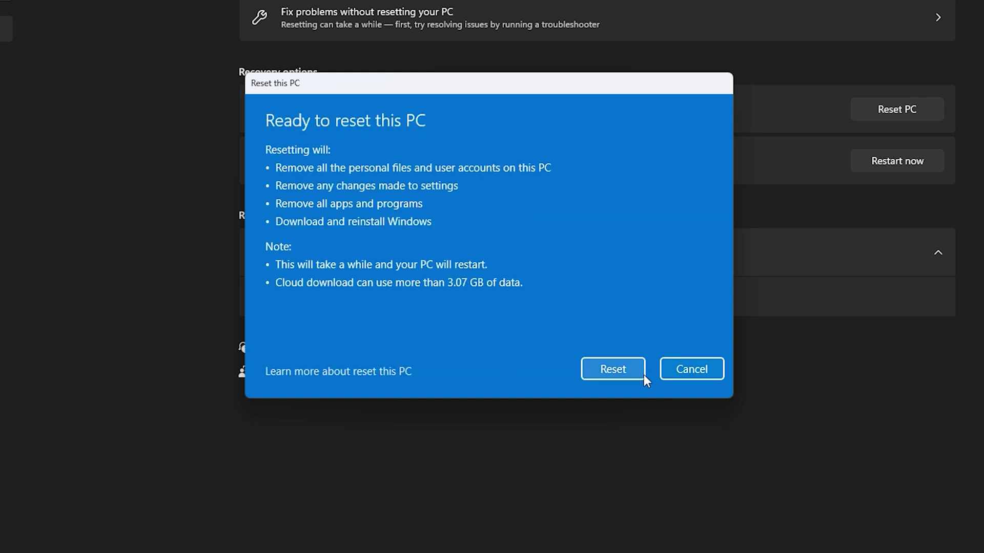
click(640, 370)
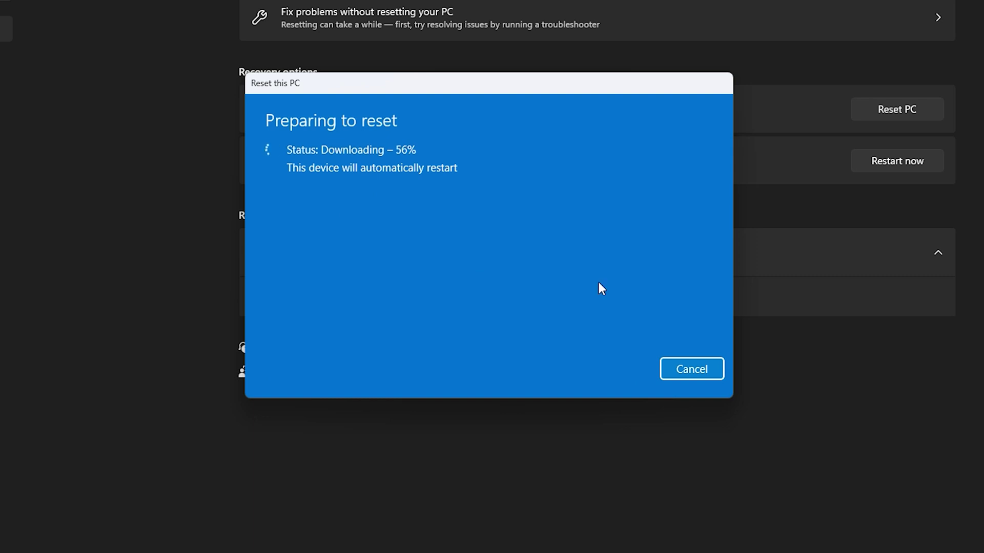